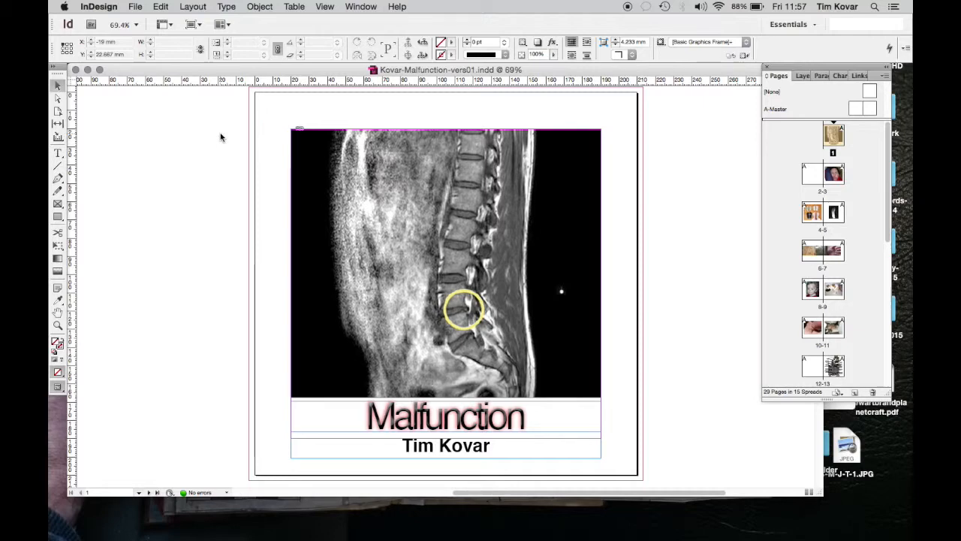
Step: Look through the opening spreads of the Malfunction document, from the cover to the foot images on pages 4-5, and return to the cover
{"action": "scroll", "coordinate": [206, 183], "scroll_direction": "left", "scroll_amount": 5}
{"action": "scroll", "coordinate": [206, 183], "scroll_direction": "down", "scroll_amount": 10}
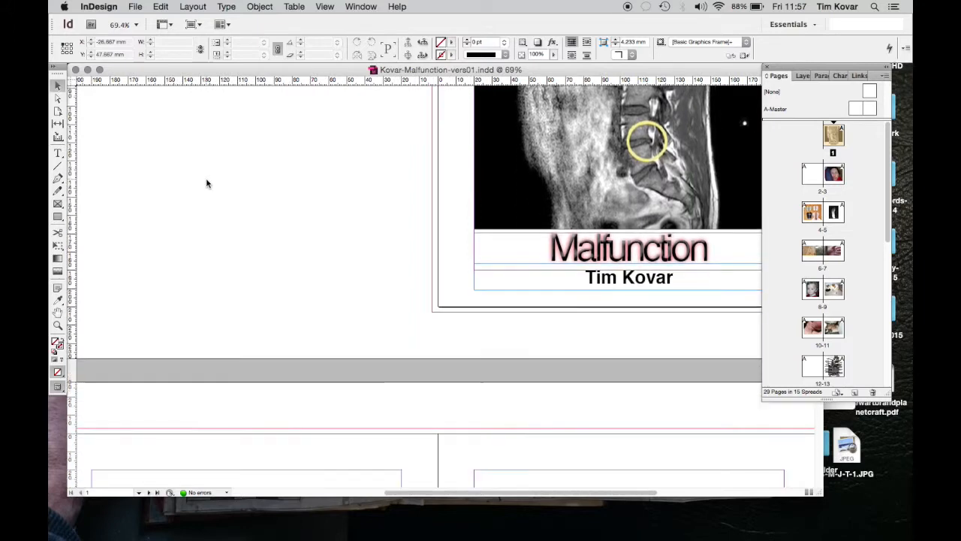
{"action": "scroll", "coordinate": [206, 183], "scroll_direction": "up", "scroll_amount": 5}
{"action": "scroll", "coordinate": [206, 184], "scroll_direction": "down", "scroll_amount": 10}
{"action": "scroll", "coordinate": [206, 183], "scroll_direction": "up", "scroll_amount": 6}
{"action": "scroll", "coordinate": [207, 183], "scroll_direction": "right", "scroll_amount": 2}
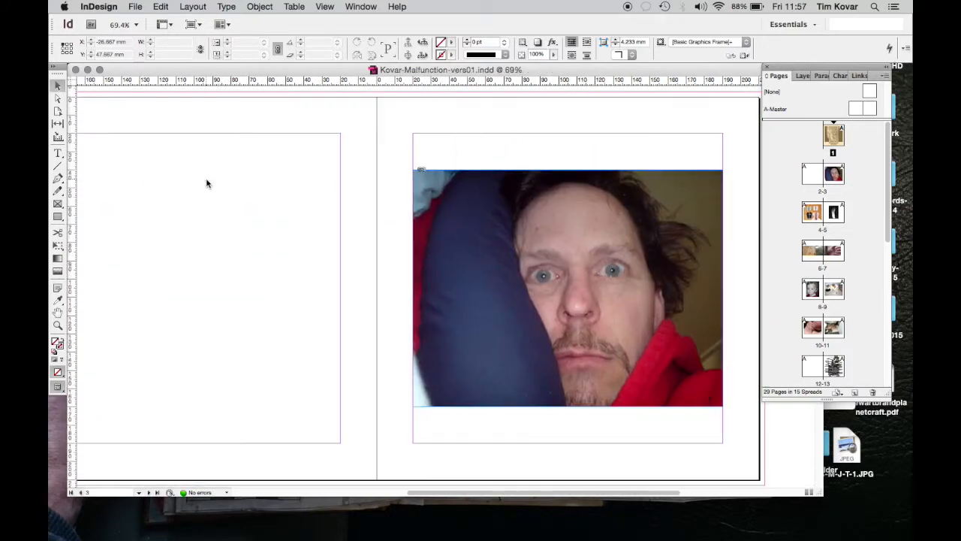
{"action": "scroll", "coordinate": [206, 184], "scroll_direction": "left", "scroll_amount": 2}
{"action": "scroll", "coordinate": [207, 183], "scroll_direction": "down", "scroll_amount": 8}
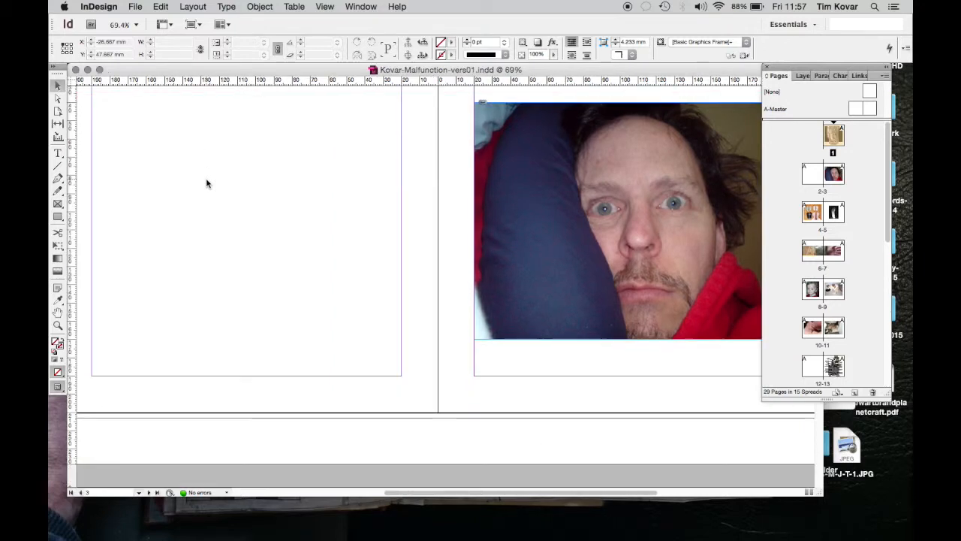
{"action": "scroll", "coordinate": [207, 184], "scroll_direction": "down", "scroll_amount": 5}
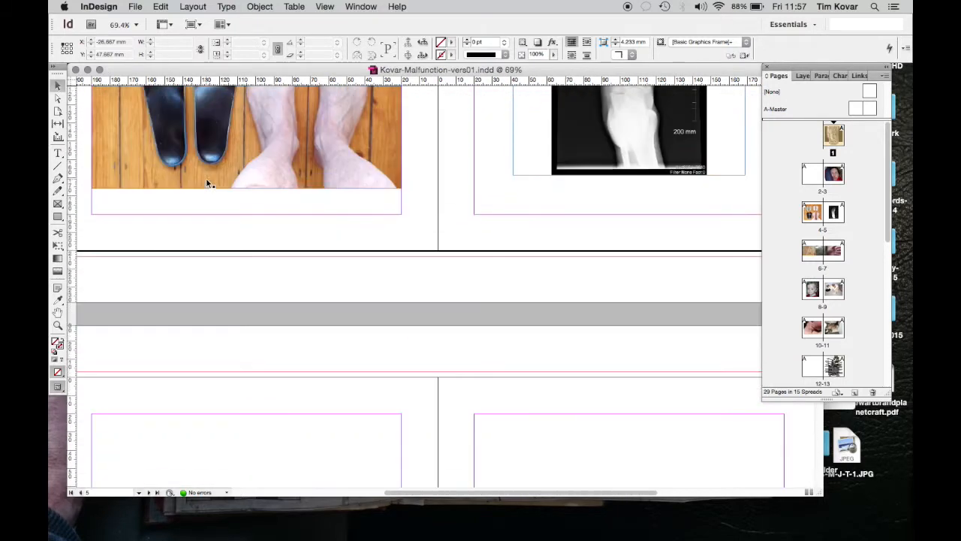
{"action": "scroll", "coordinate": [206, 183], "scroll_direction": "down", "scroll_amount": 3}
{"action": "scroll", "coordinate": [206, 184], "scroll_direction": "up", "scroll_amount": 12}
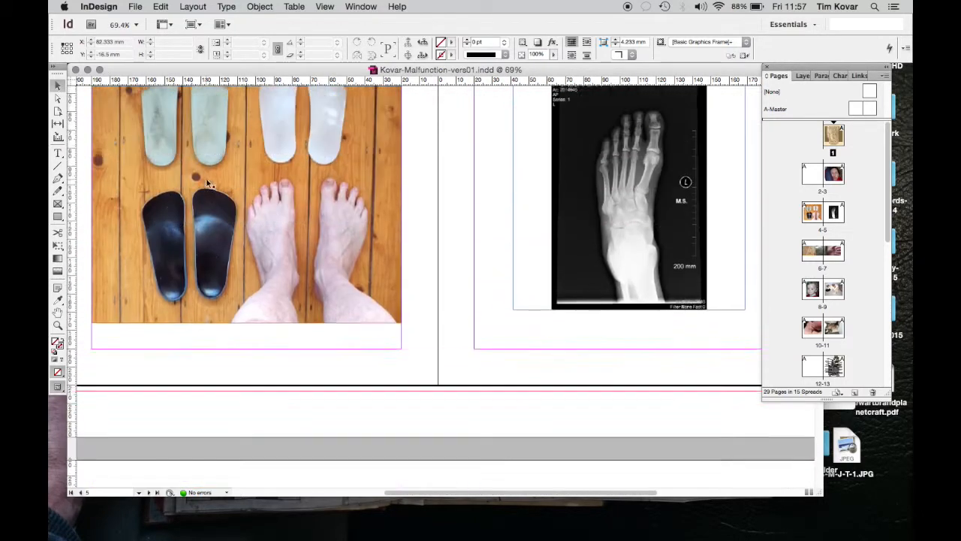
{"action": "scroll", "coordinate": [206, 183], "scroll_direction": "up", "scroll_amount": 15}
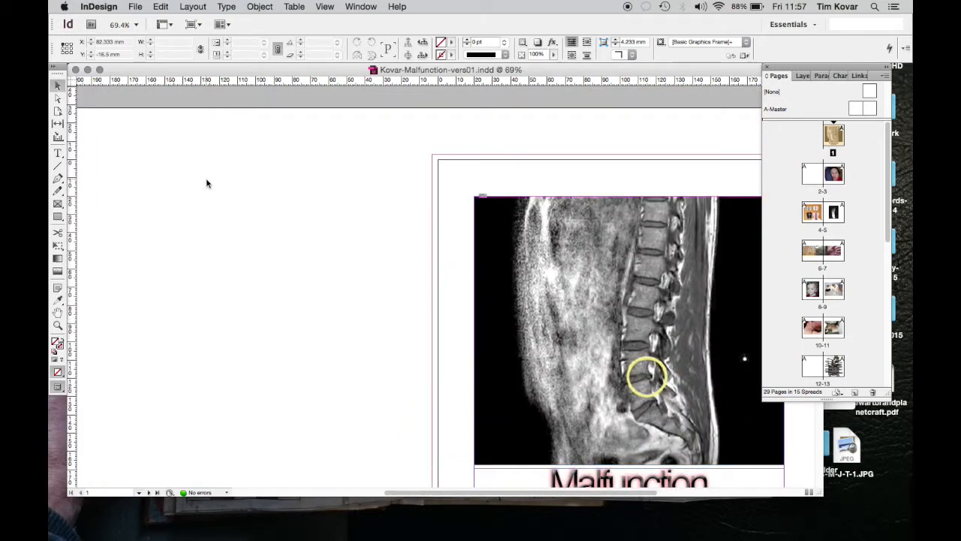
{"action": "scroll", "coordinate": [207, 183], "scroll_direction": "right", "scroll_amount": 5}
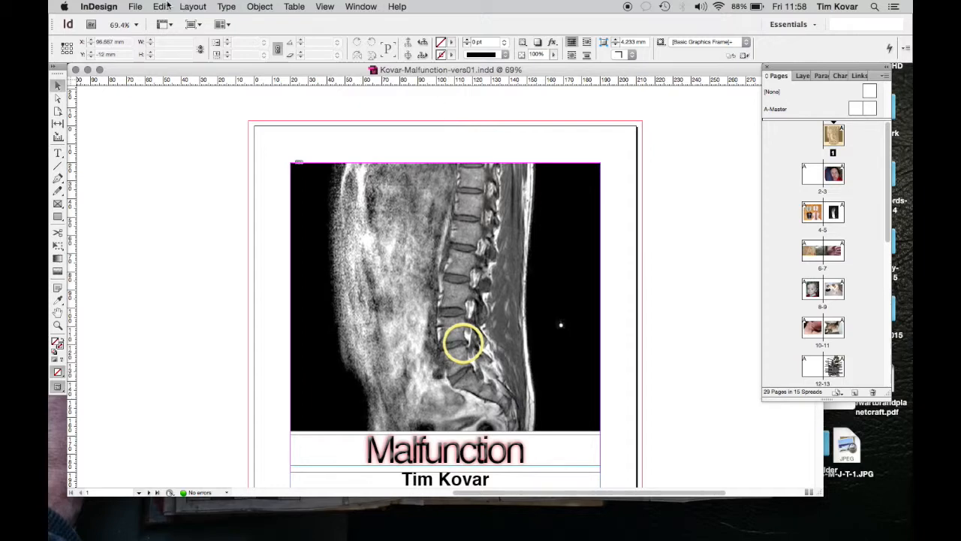
Step: Switch to the Malfunction folder in Finder and examine the files inside Images-Malfunction
{"action": "key", "text": "ctrl+Up"}
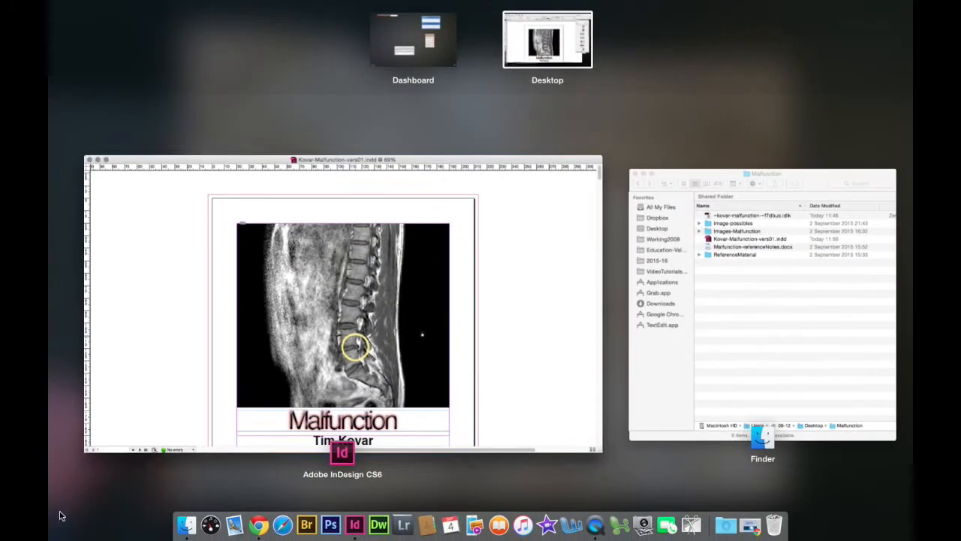
{"action": "left_click", "coordinate": [746, 347]}
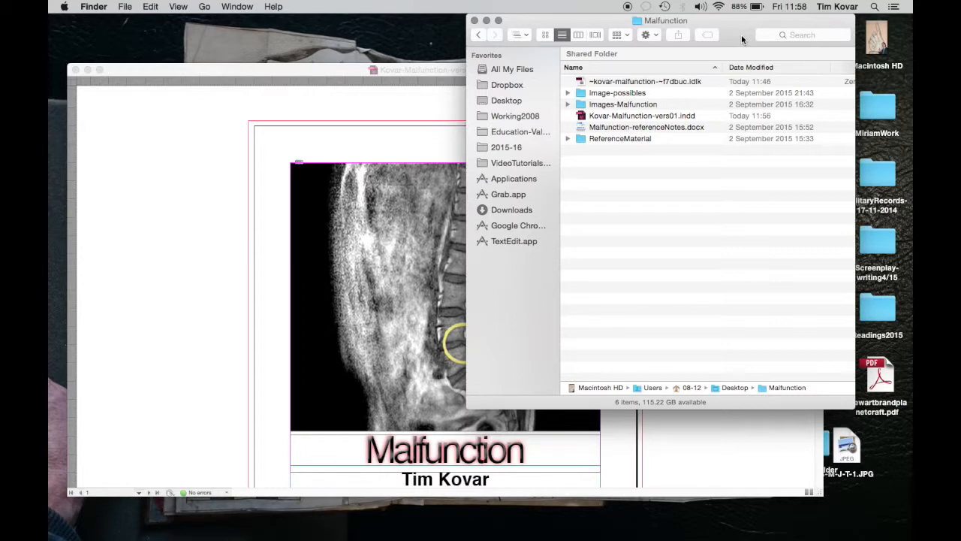
{"action": "left_click", "coordinate": [584, 105]}
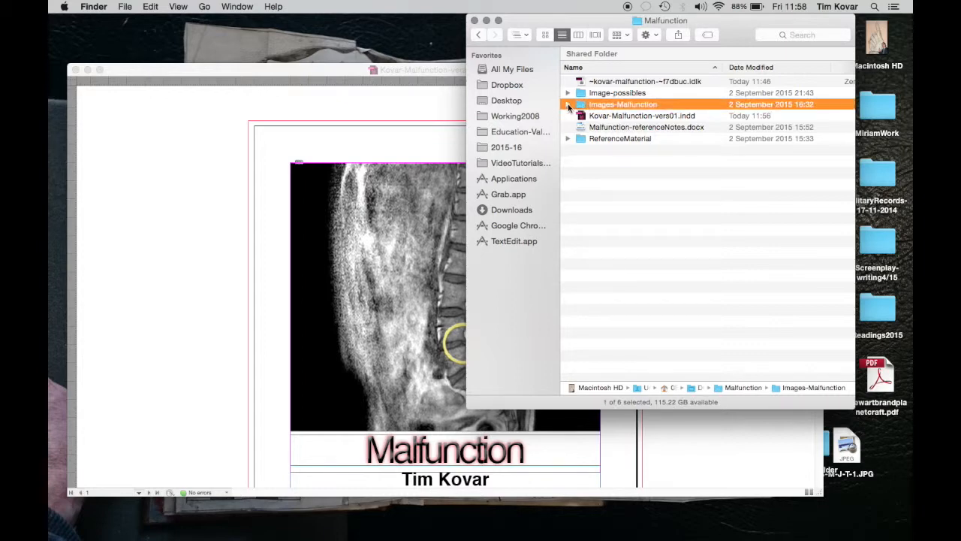
{"action": "left_click", "coordinate": [568, 105]}
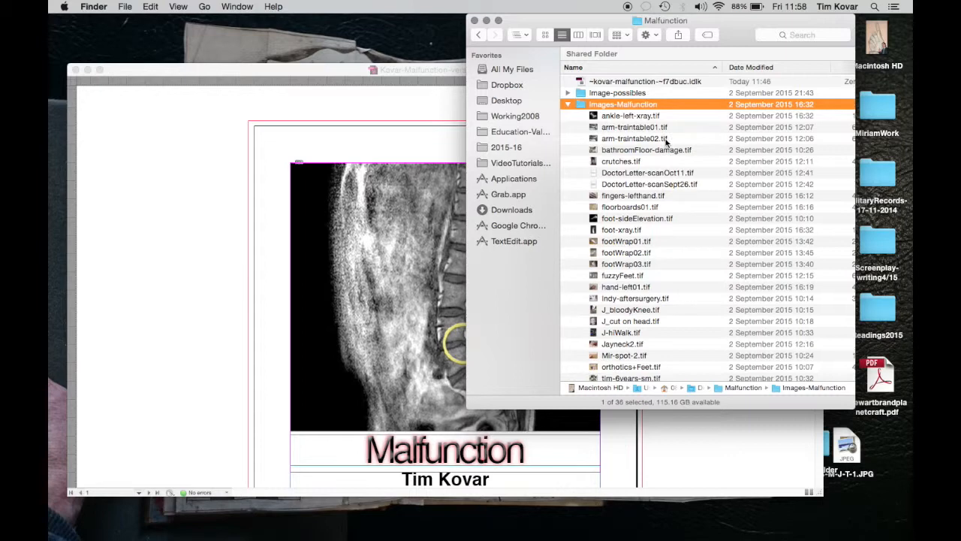
{"action": "left_click", "coordinate": [568, 105]}
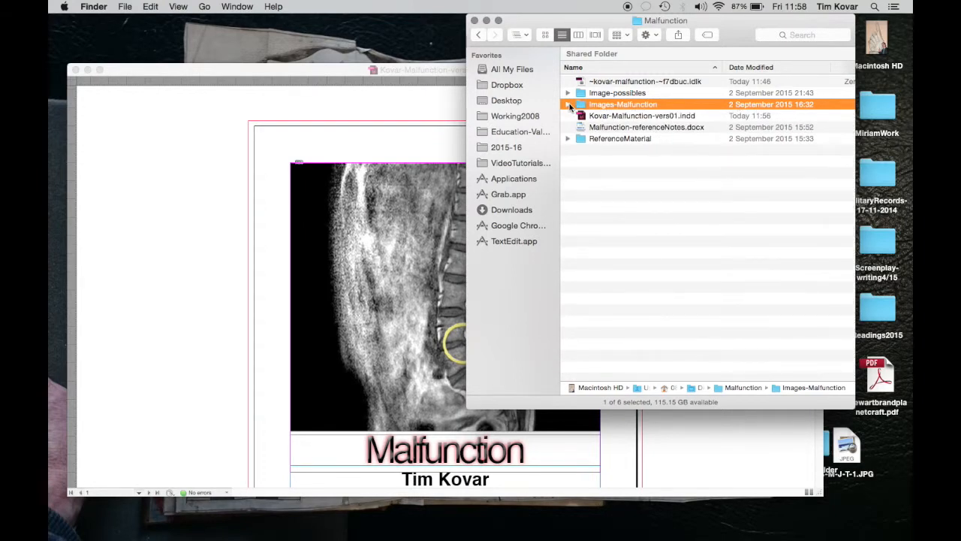
Step: Examine the image files inside the Image-possibles folder and collapse it again
{"action": "left_click", "coordinate": [621, 93]}
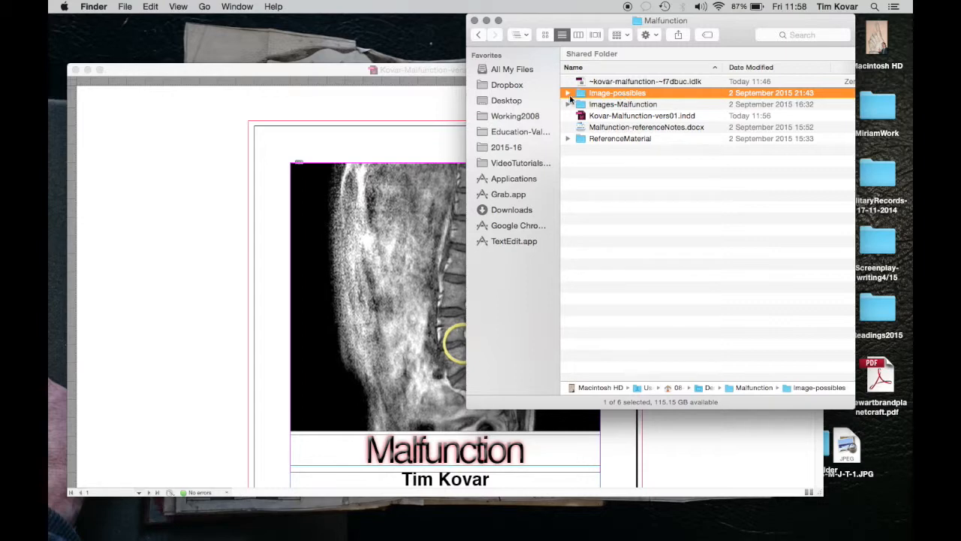
{"action": "left_click", "coordinate": [569, 93]}
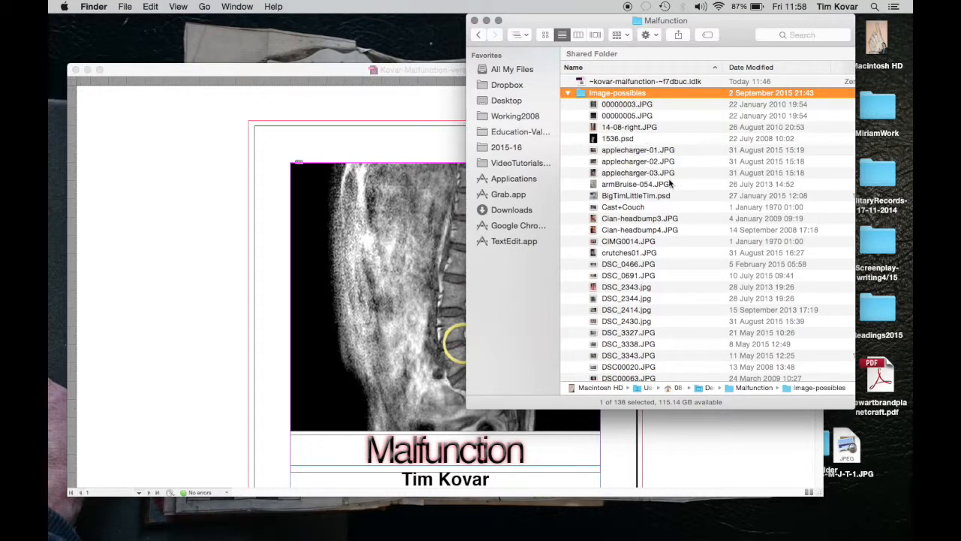
{"action": "scroll", "coordinate": [646, 335], "scroll_direction": "down", "scroll_amount": 9}
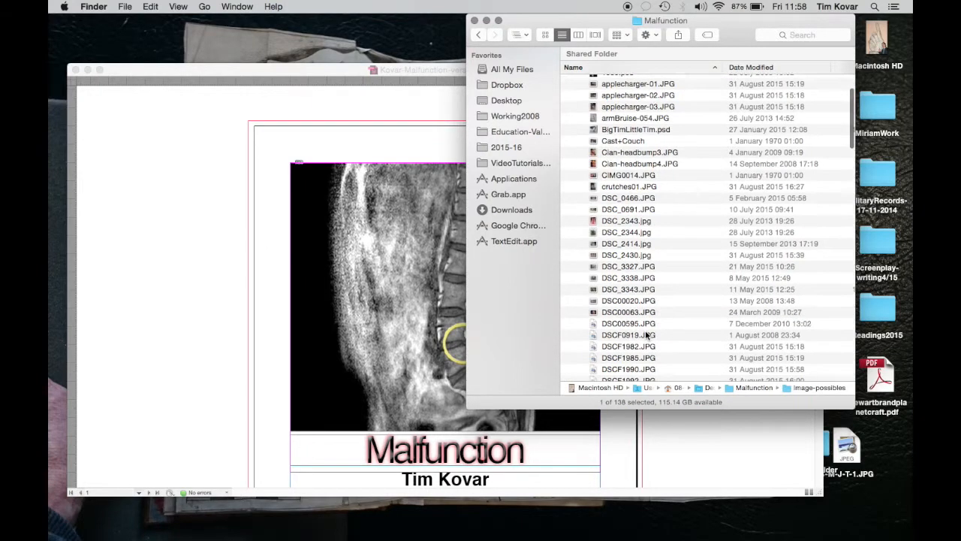
{"action": "scroll", "coordinate": [646, 335], "scroll_direction": "down", "scroll_amount": 15}
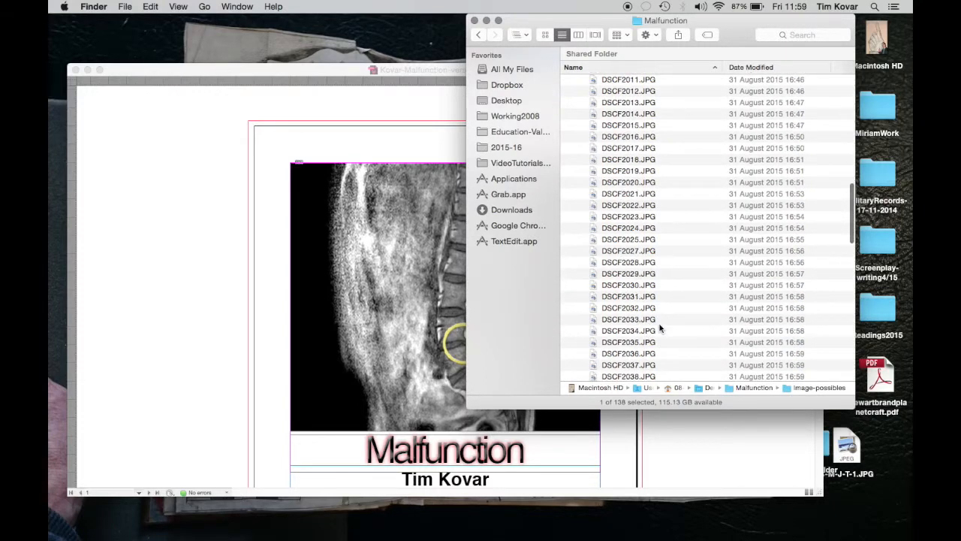
{"action": "scroll", "coordinate": [657, 333], "scroll_direction": "up", "scroll_amount": 12}
{"action": "scroll", "coordinate": [660, 331], "scroll_direction": "up", "scroll_amount": 12}
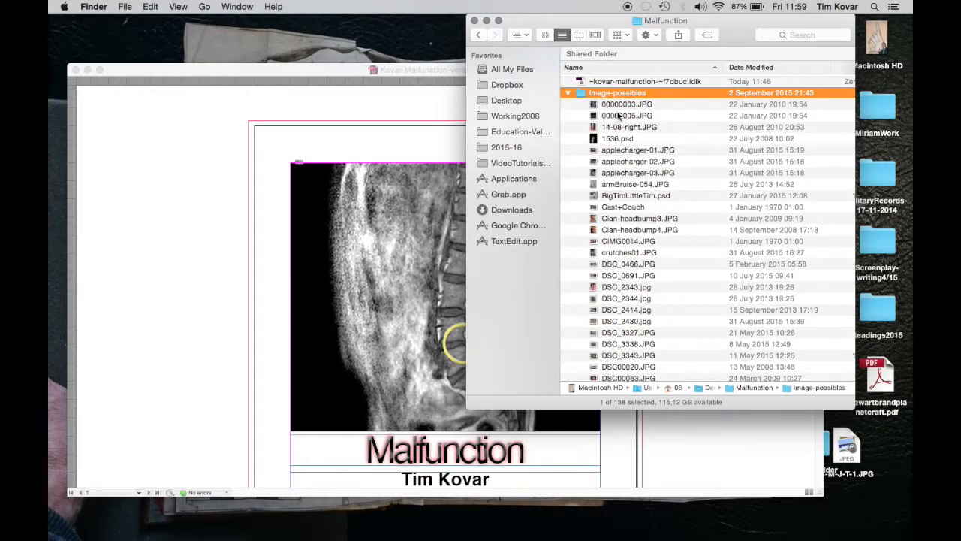
{"action": "left_click", "coordinate": [567, 93]}
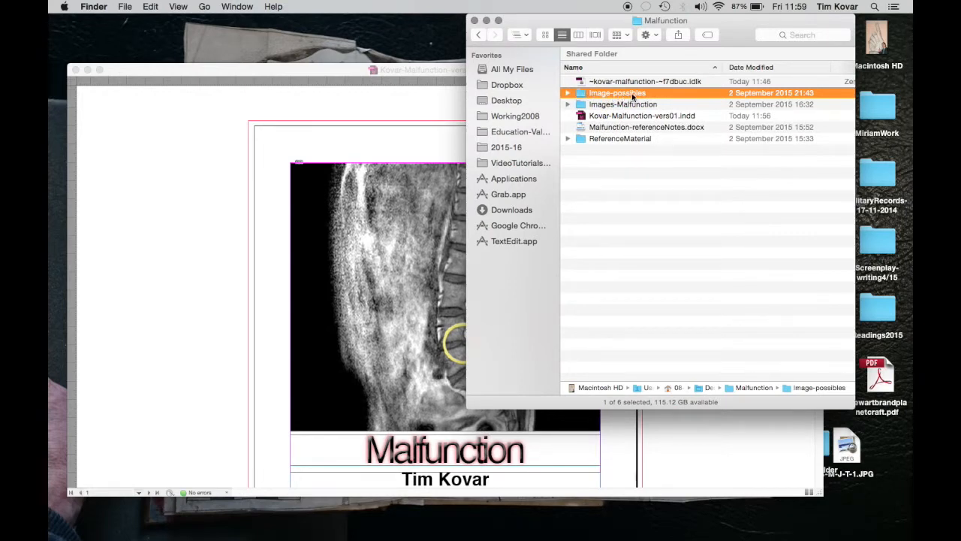
Step: Move Malfunction-referenceNotes.docx into the ReferenceMaterial folder
{"action": "left_click", "coordinate": [601, 140]}
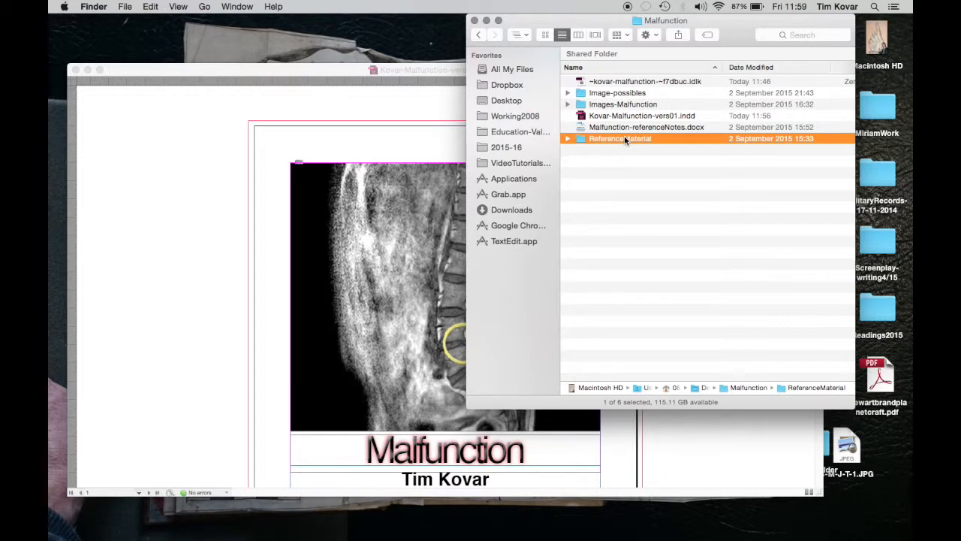
{"action": "left_click_drag", "start_coordinate": [633, 124], "coordinate": [630, 135]}
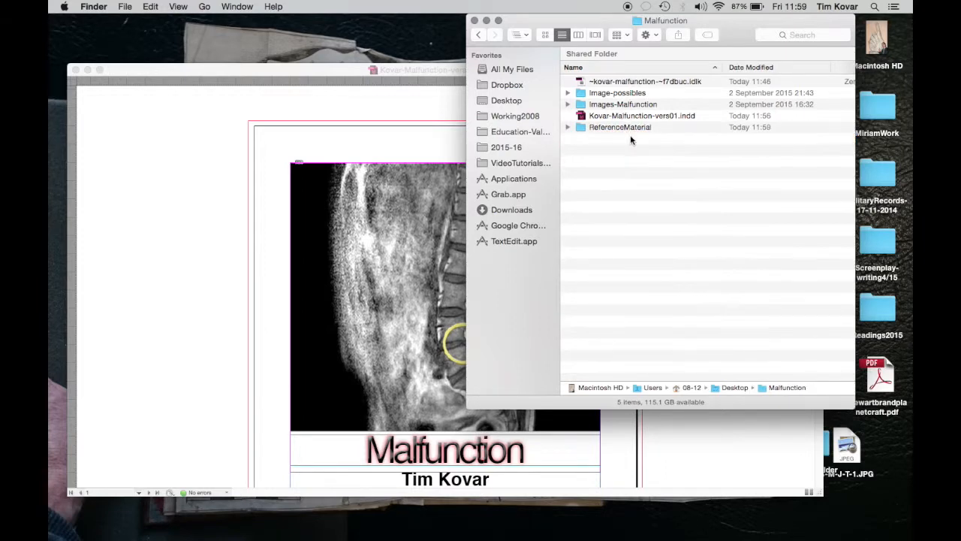
{"action": "left_click", "coordinate": [589, 117]}
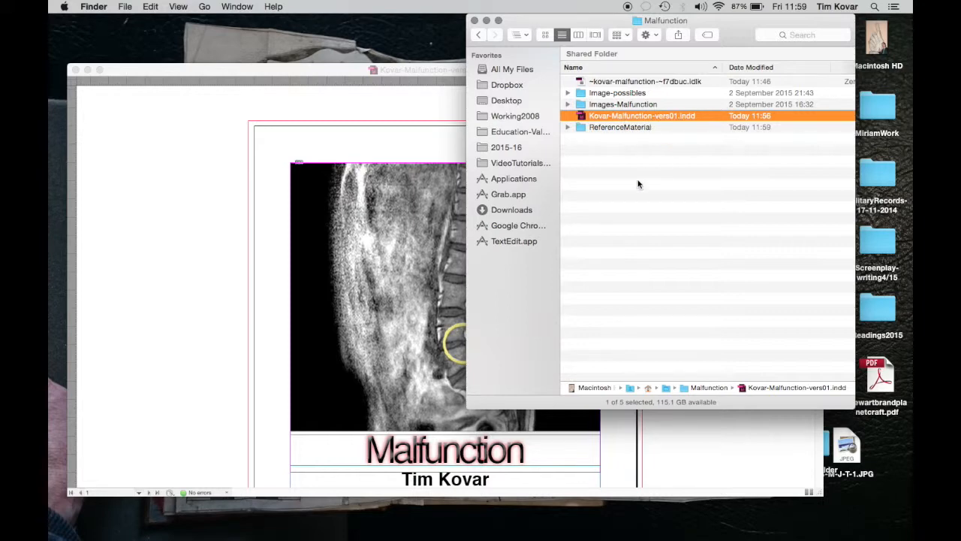
Step: Create two new folders on the desktop in Finder
{"action": "left_click", "coordinate": [451, 75]}
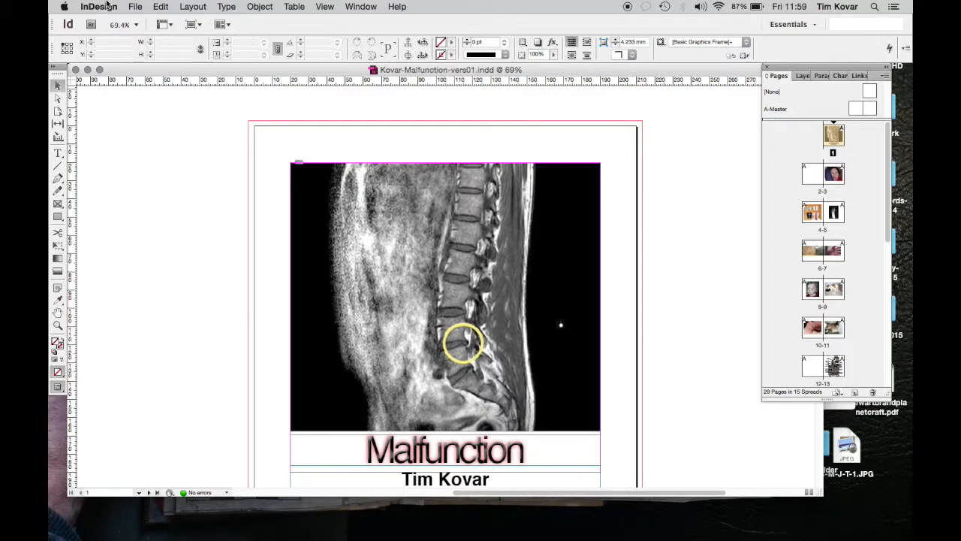
{"action": "left_click", "coordinate": [60, 413]}
{"action": "left_click", "coordinate": [124, 6]}
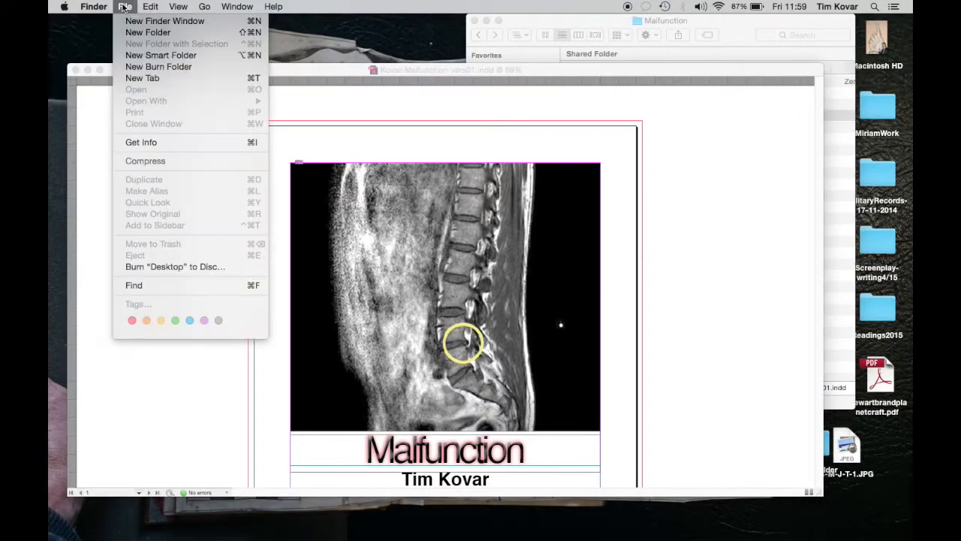
{"action": "left_click", "coordinate": [138, 33]}
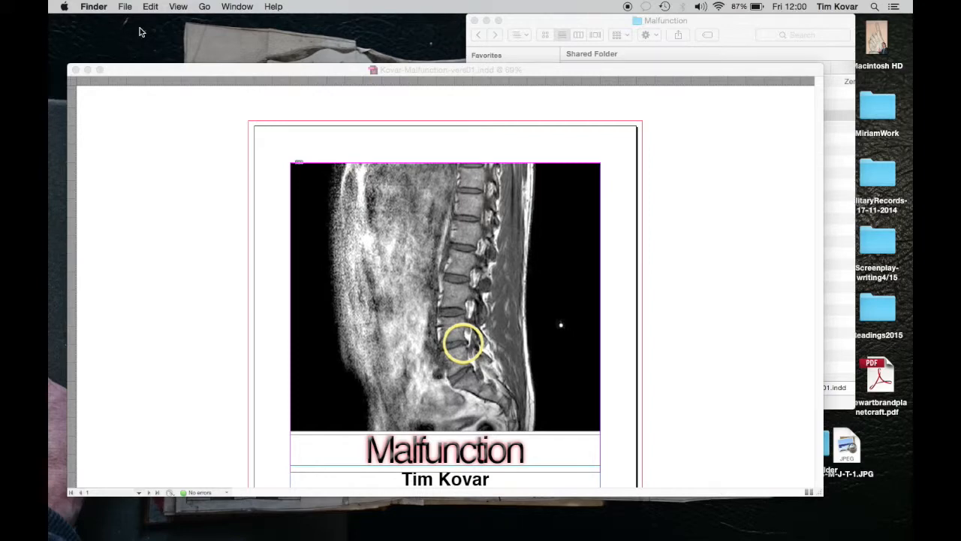
{"action": "left_click", "coordinate": [125, 7]}
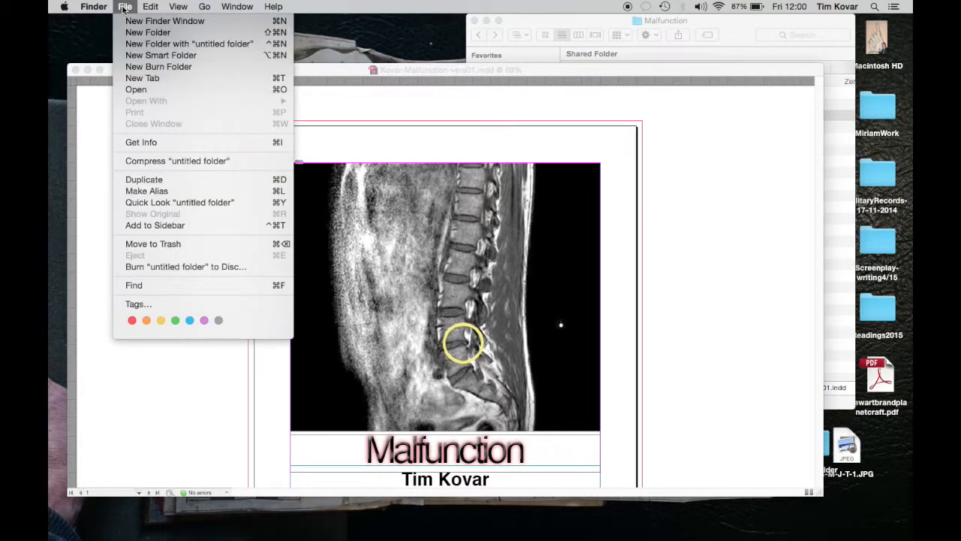
{"action": "left_click", "coordinate": [152, 36]}
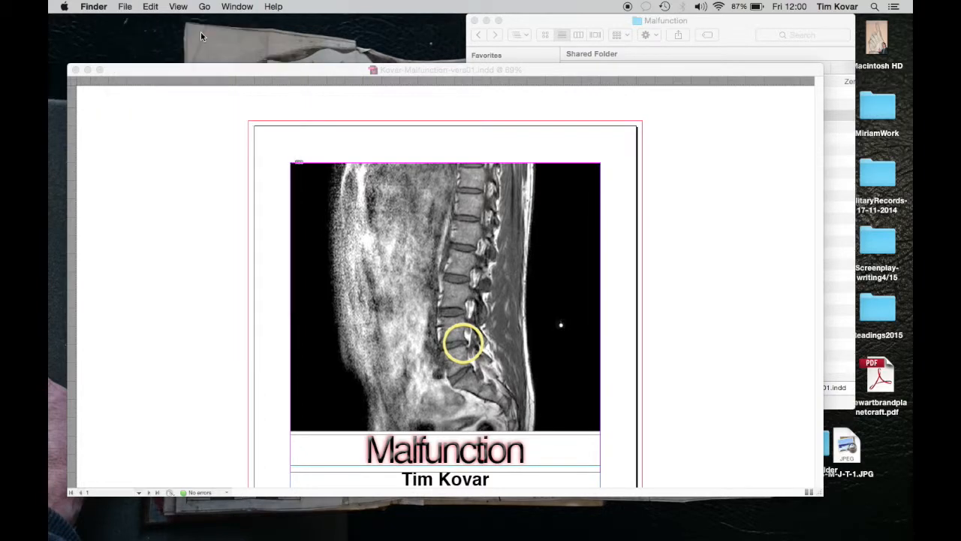
Step: Find the new untitled folder on the Desktop in Finder and check its contents
{"action": "left_click", "coordinate": [605, 24]}
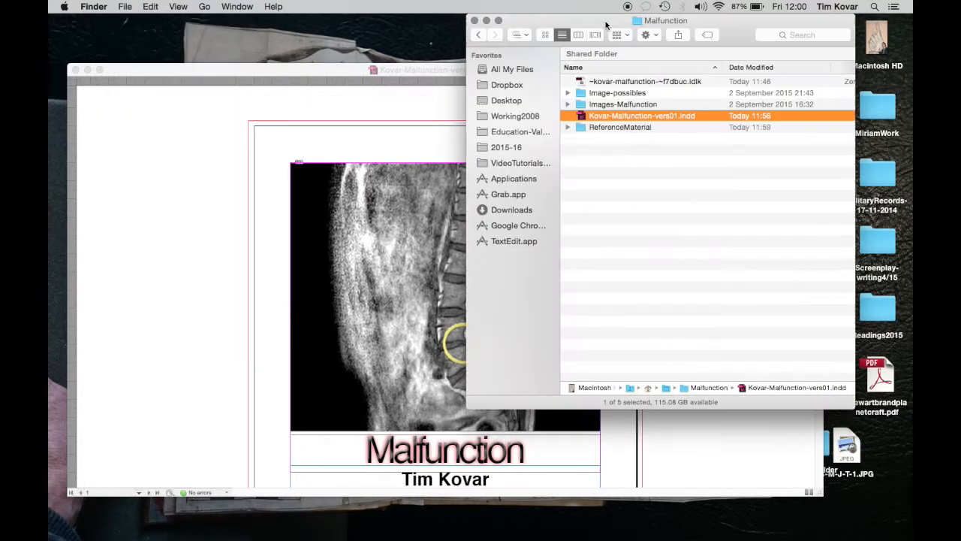
{"action": "left_click", "coordinate": [511, 103]}
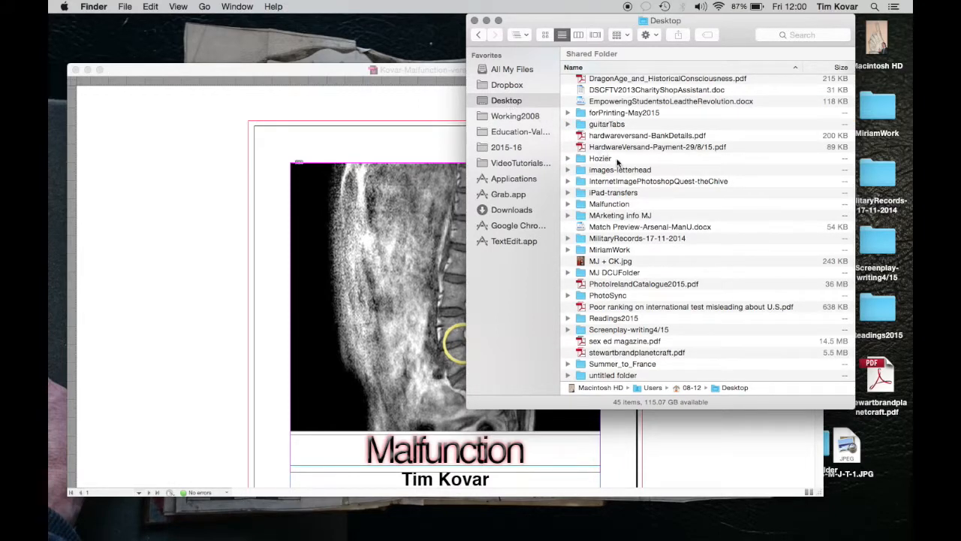
{"action": "scroll", "coordinate": [623, 293], "scroll_direction": "down", "scroll_amount": 3}
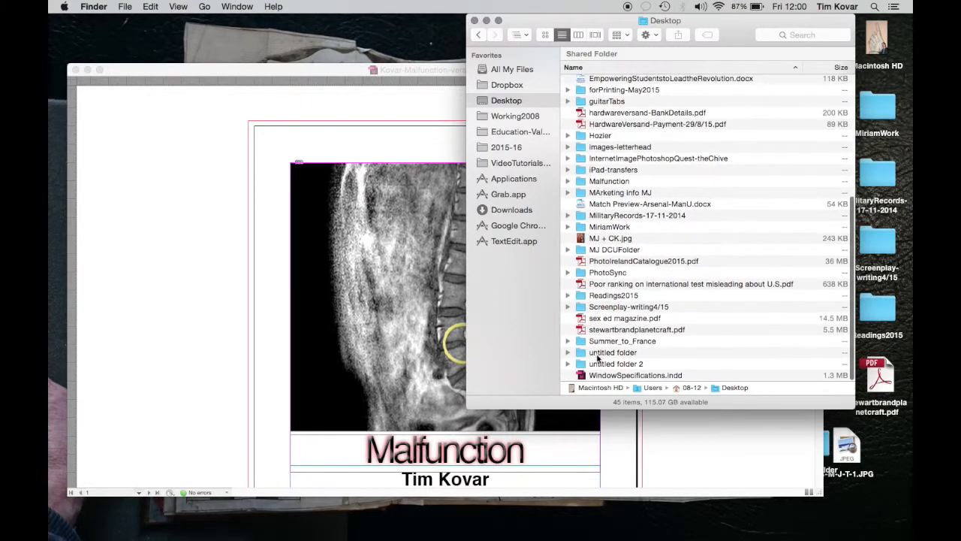
{"action": "double_click", "coordinate": [601, 353]}
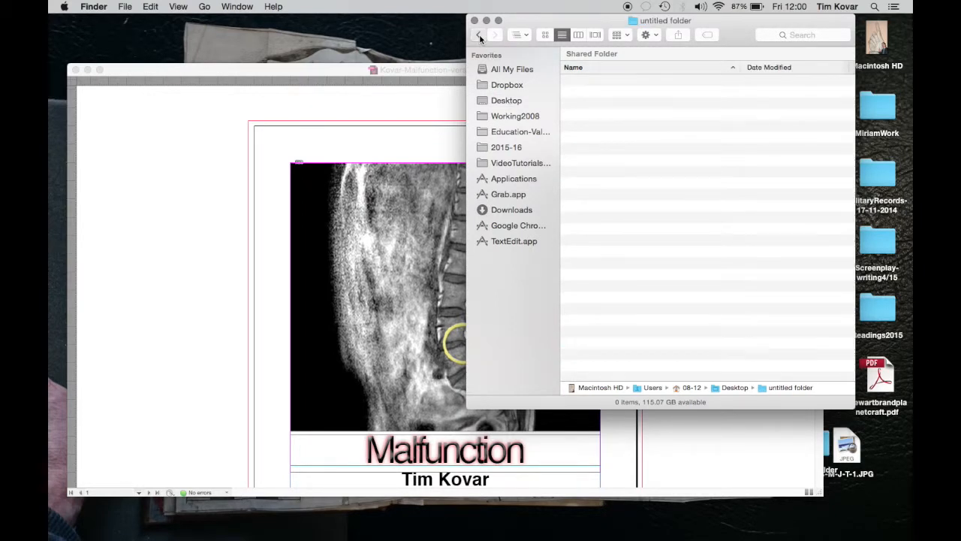
{"action": "left_click", "coordinate": [479, 34]}
Step: Rename the first untitled folder on the Desktop with the author's surname followed by "-malfunction-test"
{"action": "left_click", "coordinate": [611, 353]}
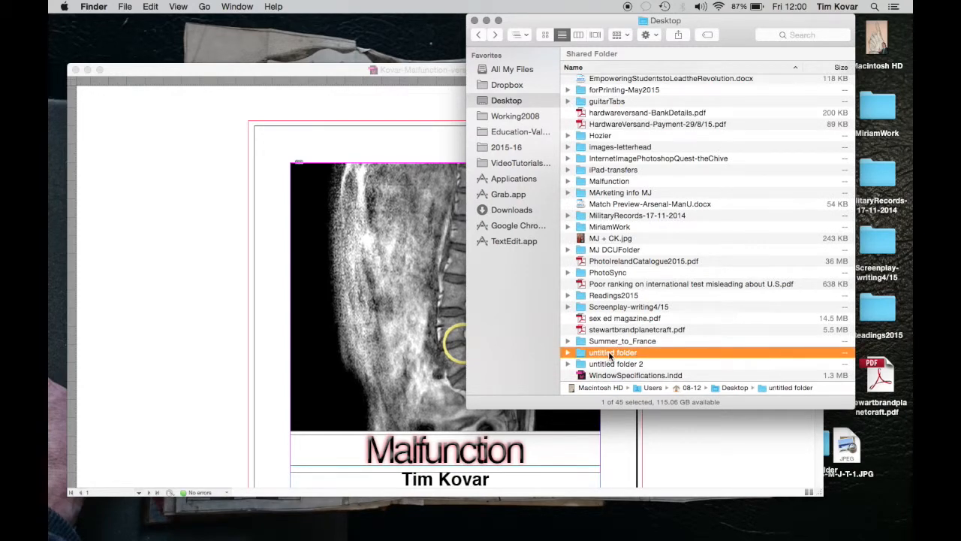
{"action": "key", "text": "Return"}
{"action": "type", "text": "Kovar-malf"}
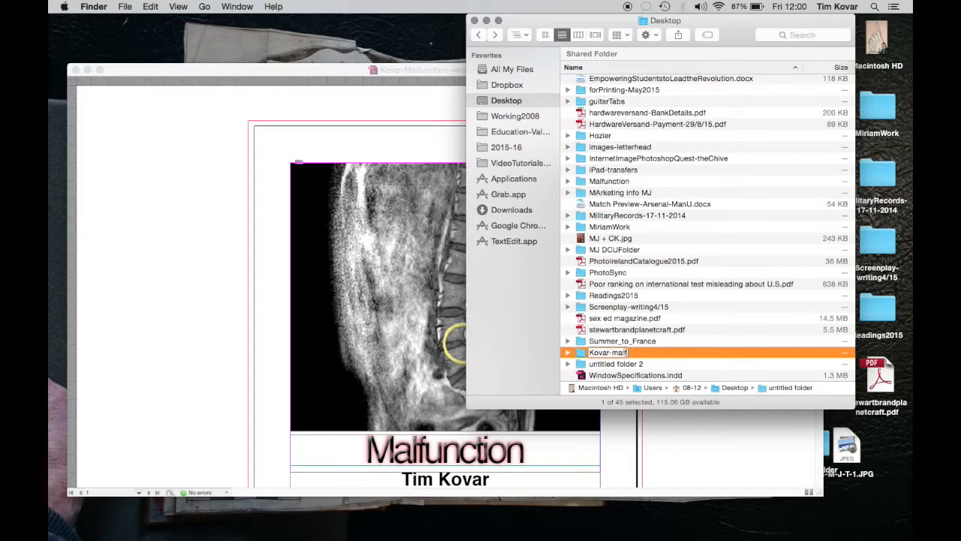
{"action": "type", "text": "unction-test"}
{"action": "key", "text": "Return"}
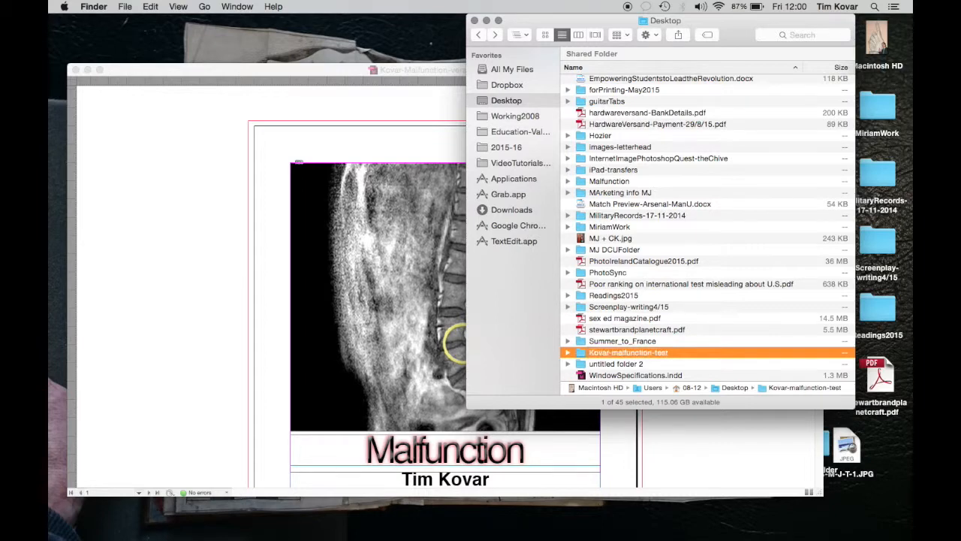
Step: Switch to InDesign and start a new document with a page size of 210 mm wide by 210 mm high
{"action": "left_click", "coordinate": [399, 67]}
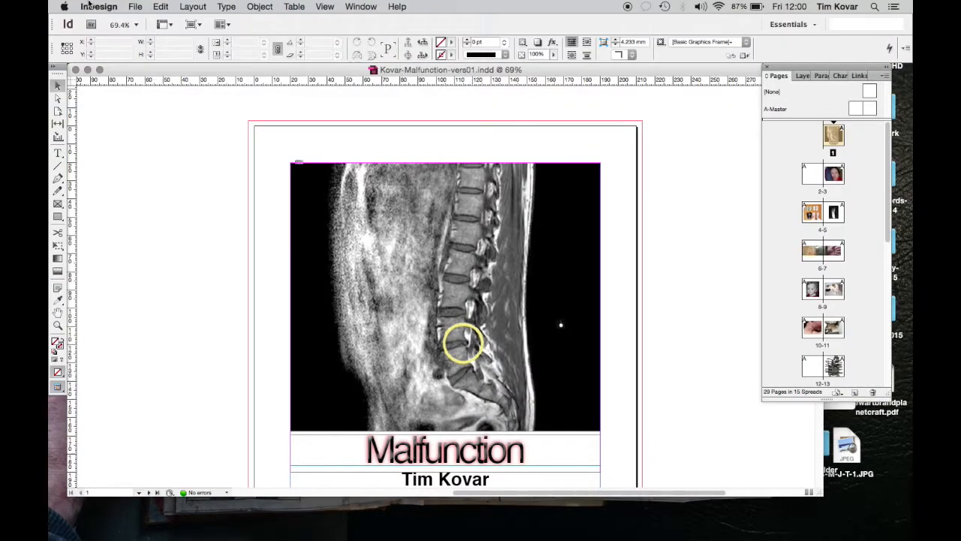
{"action": "left_click", "coordinate": [138, 9]}
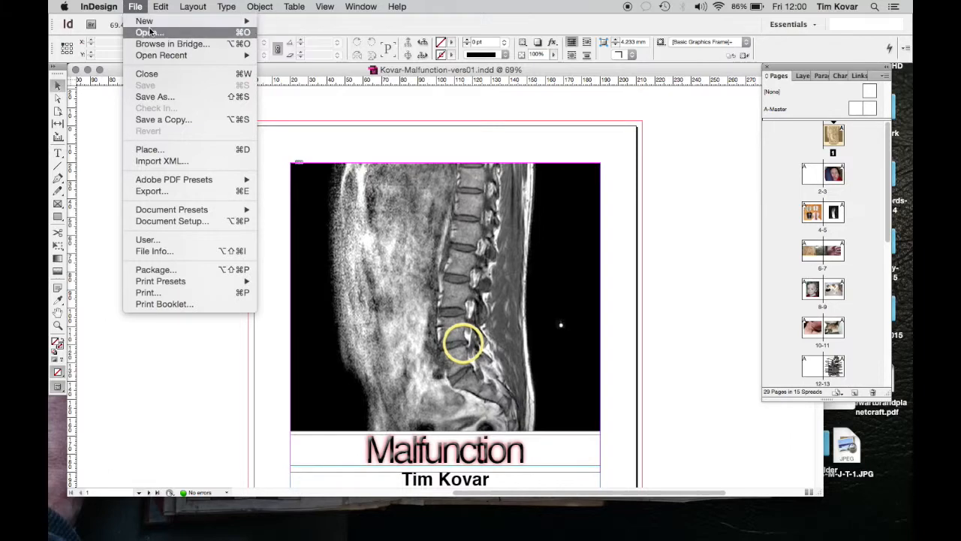
{"action": "mouse_move", "coordinate": [146, 21]}
{"action": "left_click", "coordinate": [285, 25]}
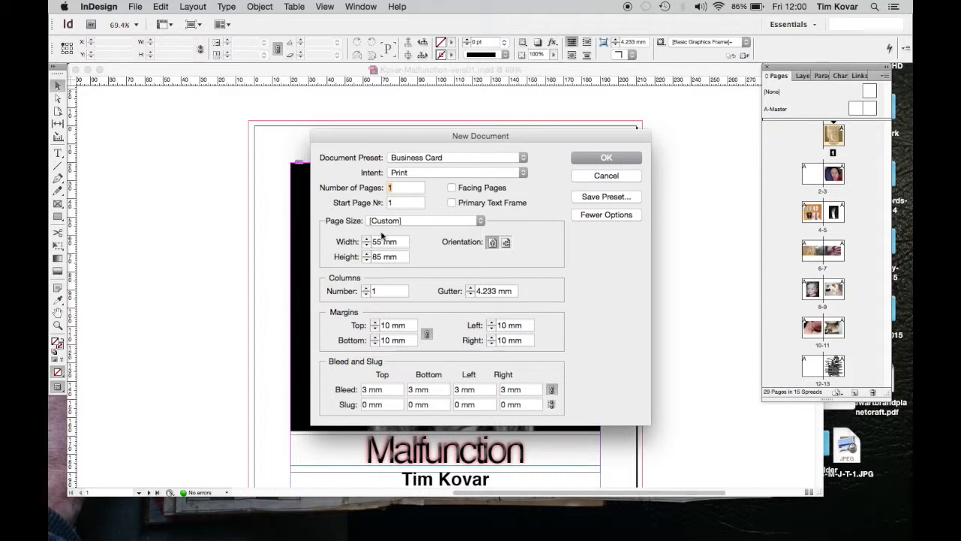
{"action": "left_click", "coordinate": [347, 243]}
{"action": "type", "text": "210"}
{"action": "key", "text": "Tab"}
{"action": "type", "text": "210"}
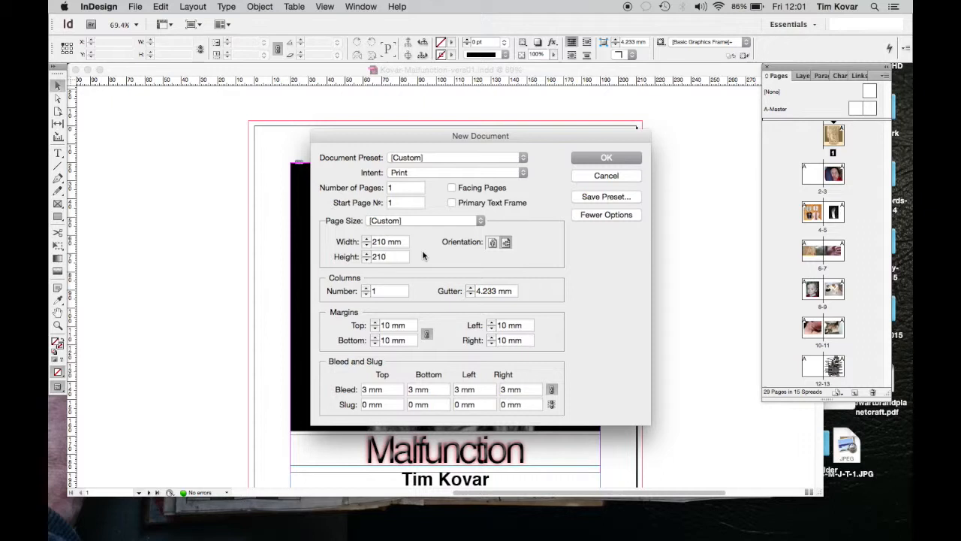
Step: Set all the new document's margins to 20 mm, leaving the bleed at 3 mm
{"action": "left_click", "coordinate": [361, 326]}
{"action": "type", "text": "20"}
{"action": "key", "text": "Tab"}
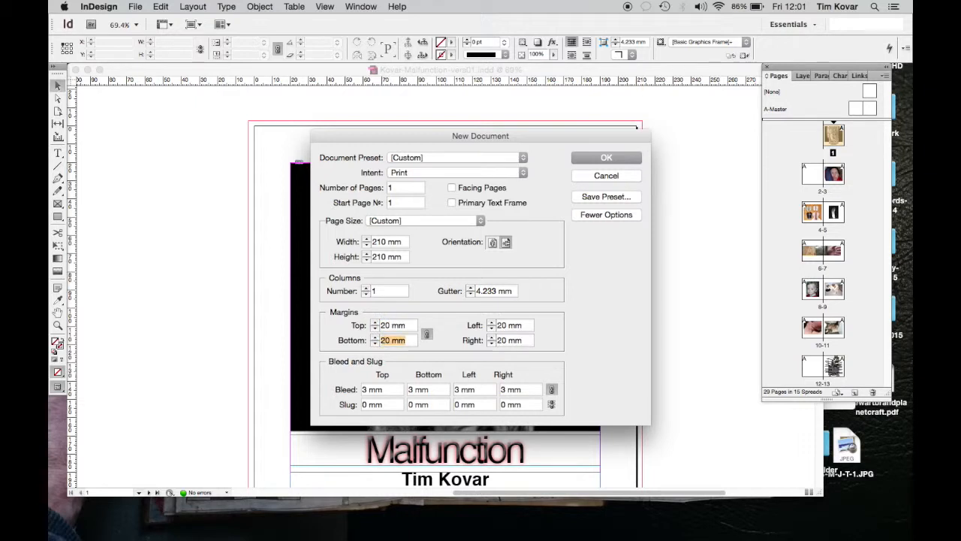
{"action": "left_click", "coordinate": [342, 391]}
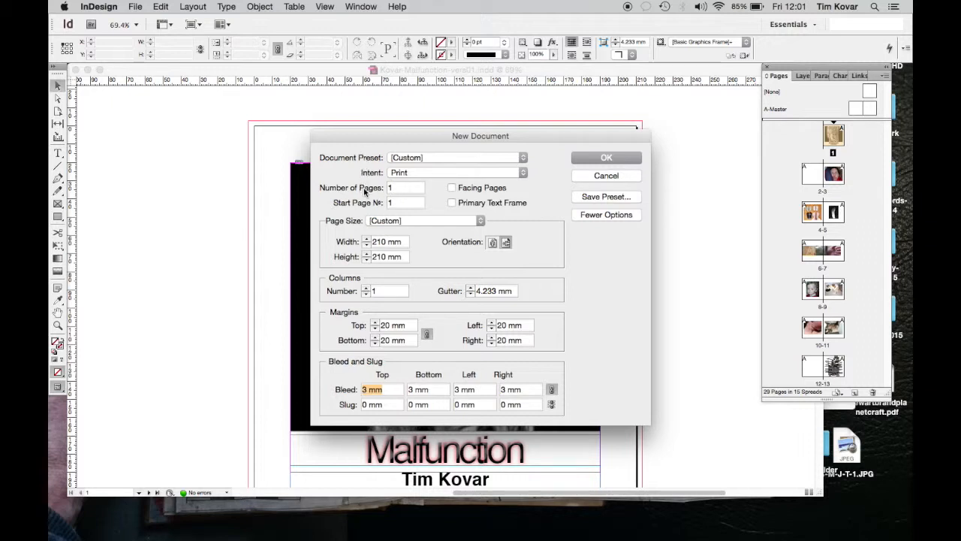
Step: Set the new document to 10 pages with facing pages and create it
{"action": "left_click", "coordinate": [388, 187]}
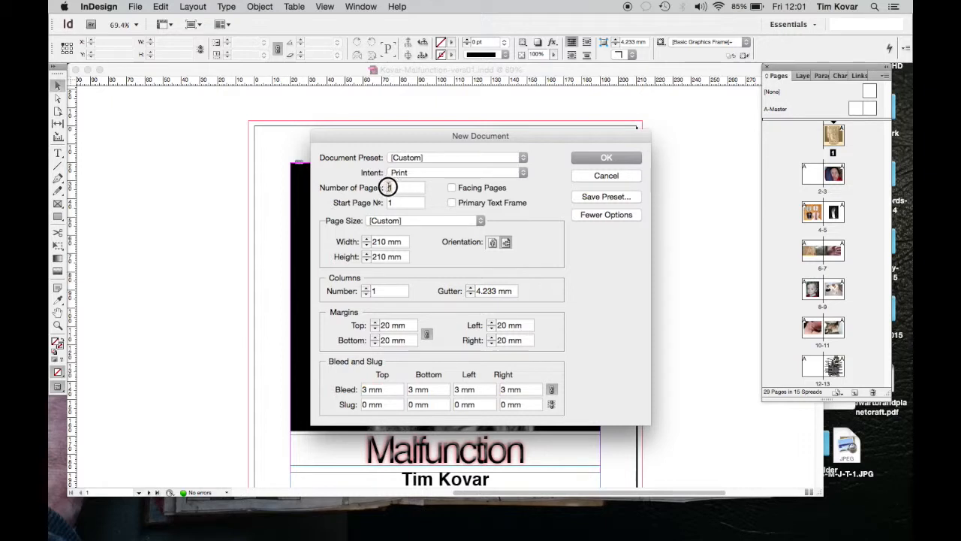
{"action": "type", "text": "10"}
{"action": "left_click", "coordinate": [452, 188]}
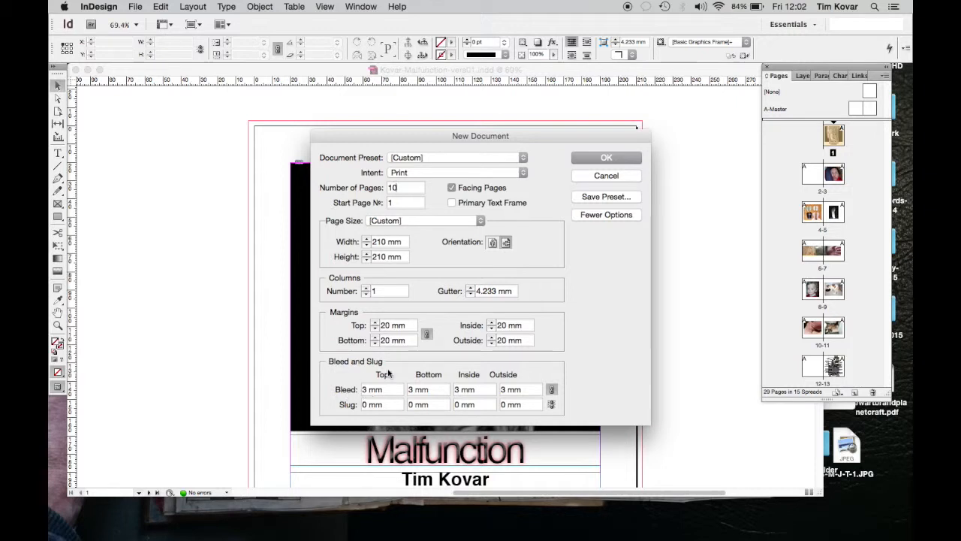
{"action": "left_click", "coordinate": [613, 160]}
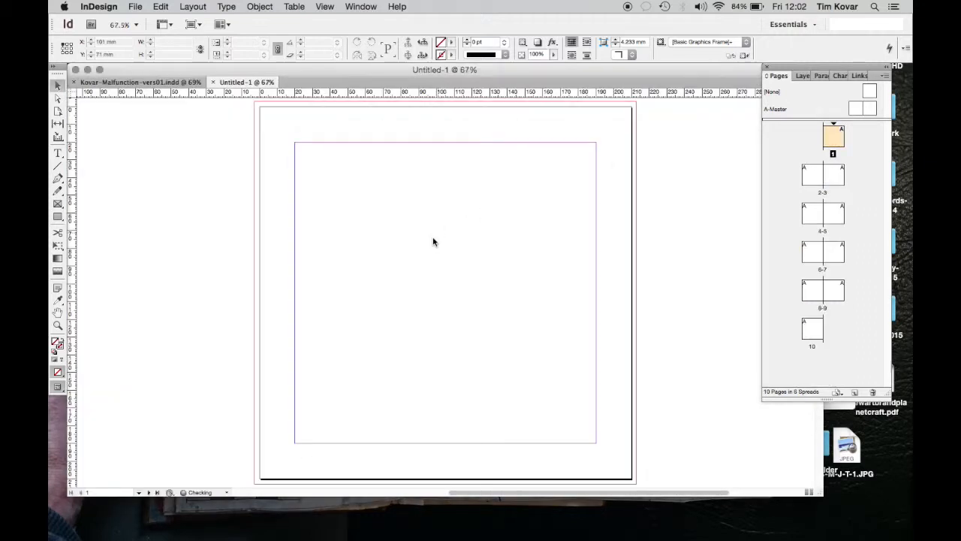
Step: Examine the first page and the following spread of the new document, including their margin and bleed guides
{"action": "scroll", "coordinate": [423, 283], "scroll_direction": "left", "scroll_amount": 5}
{"action": "scroll", "coordinate": [423, 284], "scroll_direction": "right", "scroll_amount": 2}
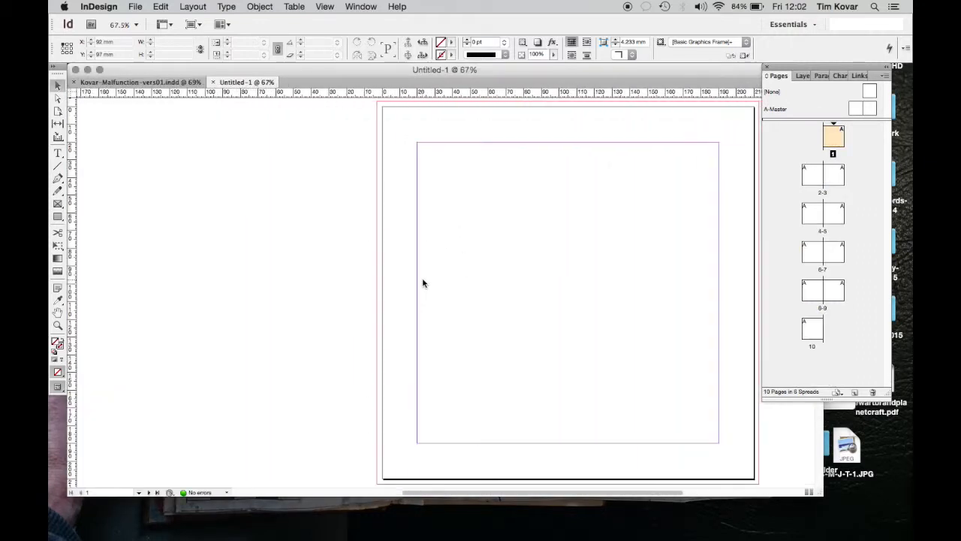
{"action": "scroll", "coordinate": [422, 284], "scroll_direction": "right", "scroll_amount": 2}
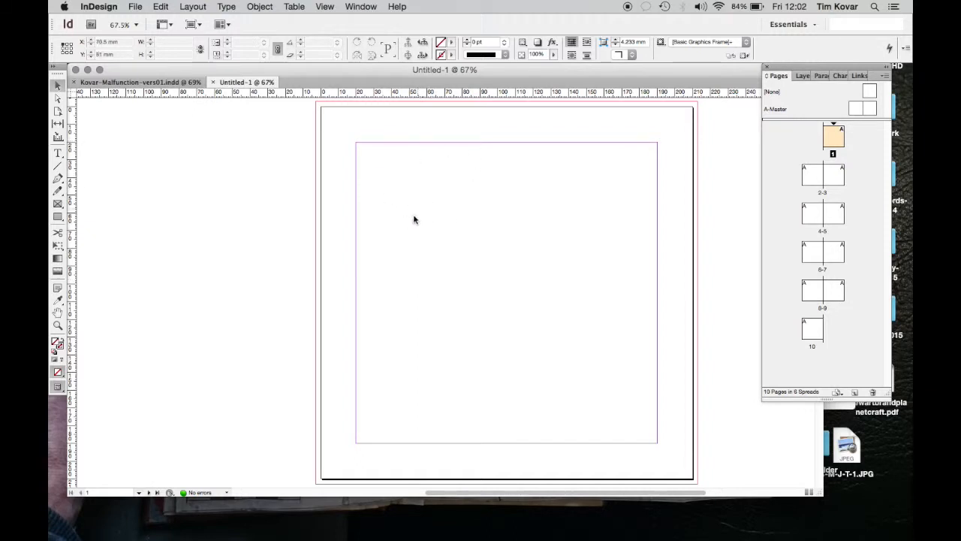
{"action": "scroll", "coordinate": [438, 276], "scroll_direction": "down", "scroll_amount": 10}
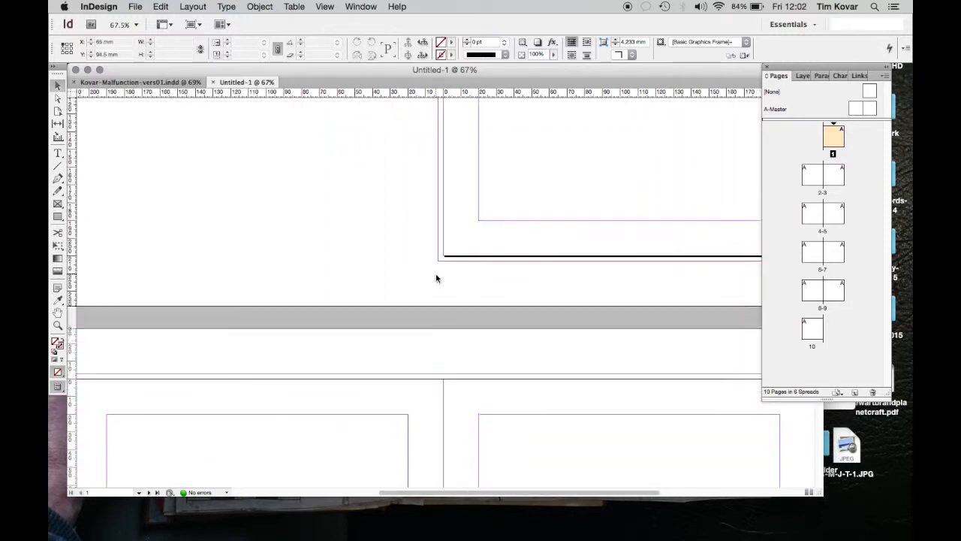
{"action": "scroll", "coordinate": [435, 279], "scroll_direction": "down", "scroll_amount": 5}
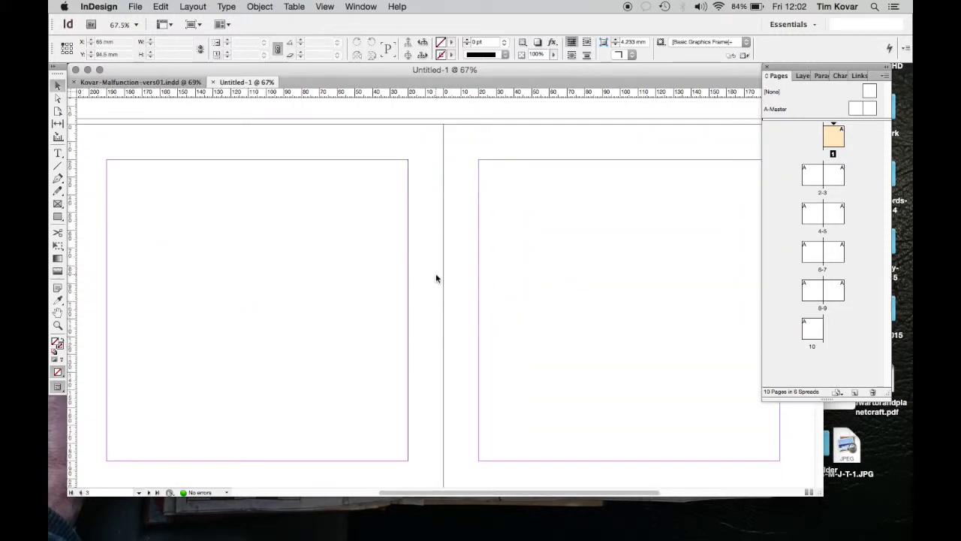
{"action": "scroll", "coordinate": [436, 279], "scroll_direction": "up", "scroll_amount": 10}
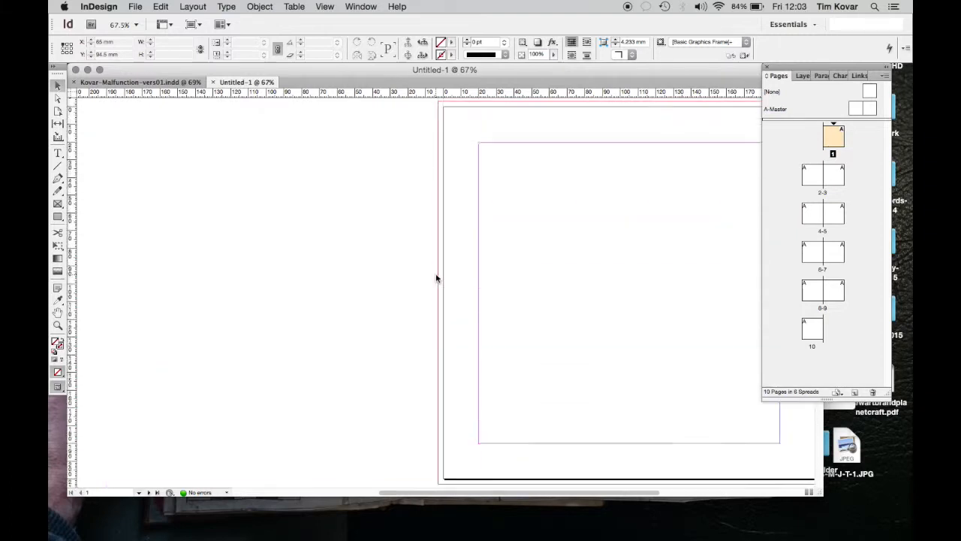
{"action": "scroll", "coordinate": [436, 278], "scroll_direction": "right", "scroll_amount": 5}
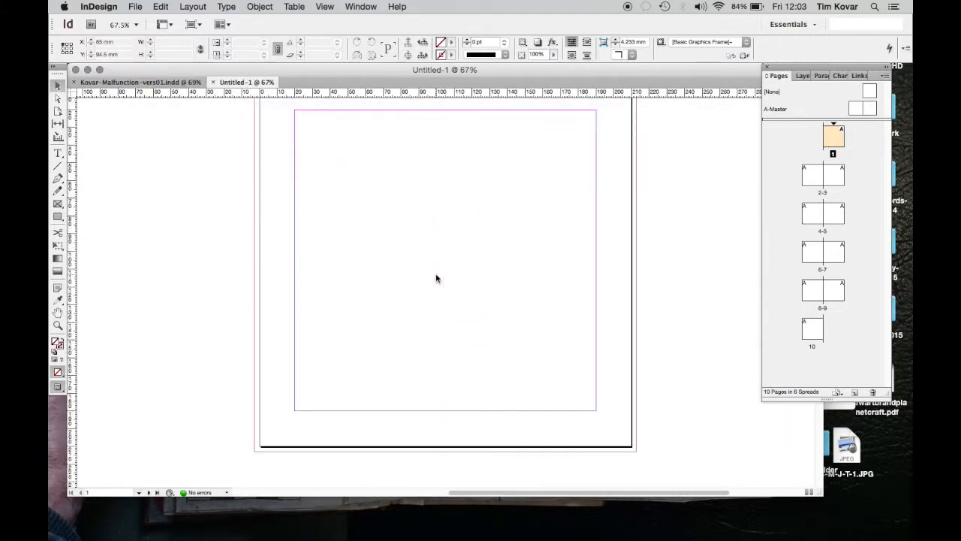
{"action": "scroll", "coordinate": [435, 278], "scroll_direction": "up", "scroll_amount": 3}
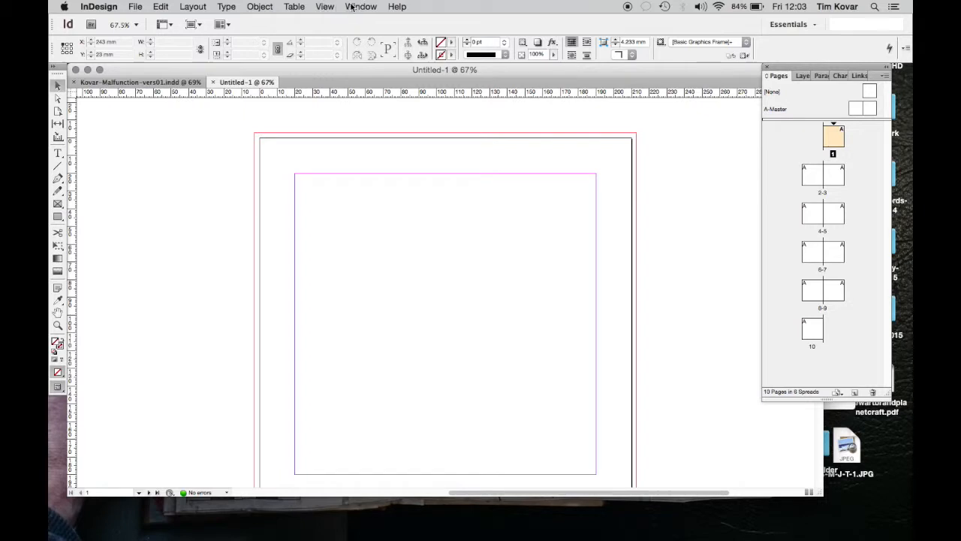
Step: Check that the page thumbnails are set to show, and highlight pages 2 and 3 in turn
{"action": "left_click", "coordinate": [327, 8]}
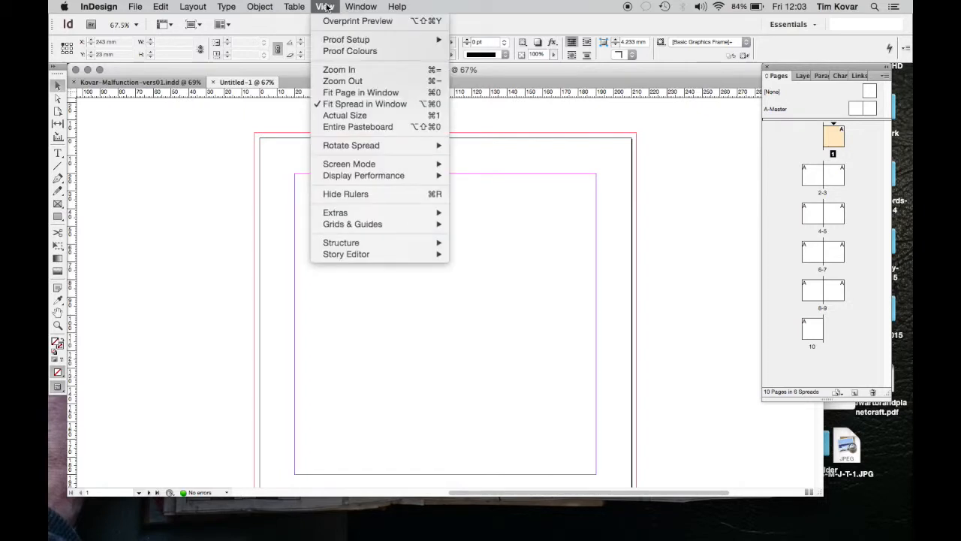
{"action": "mouse_move", "coordinate": [350, 9]}
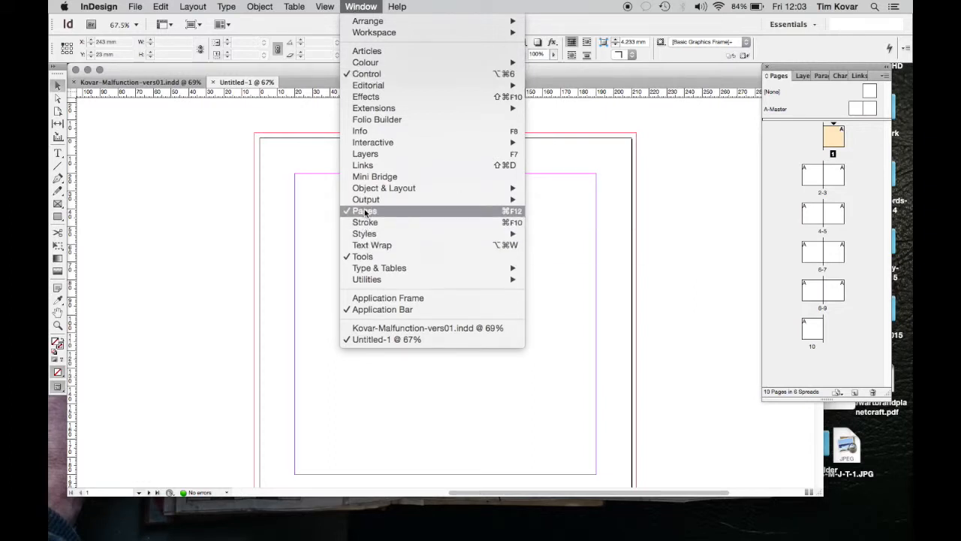
{"action": "left_click", "coordinate": [790, 145]}
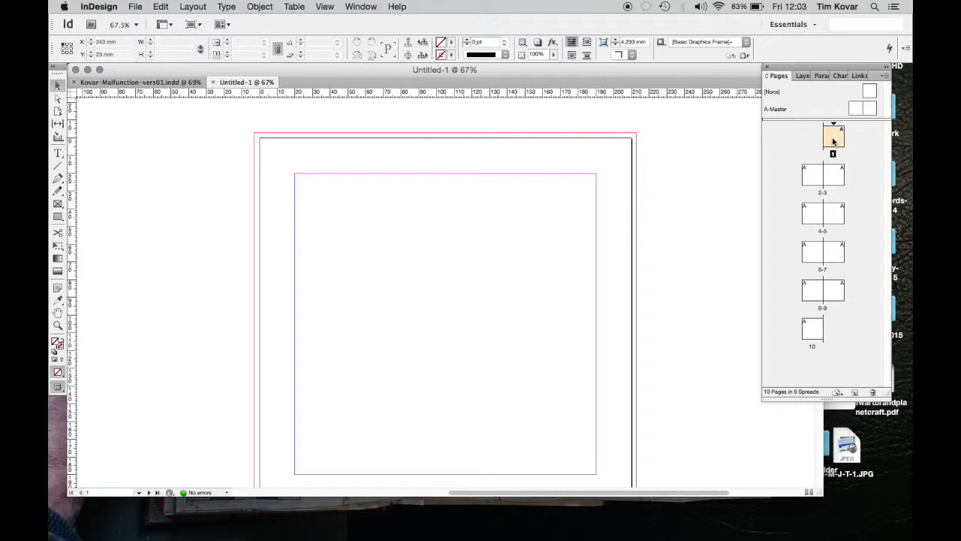
{"action": "left_click", "coordinate": [813, 176]}
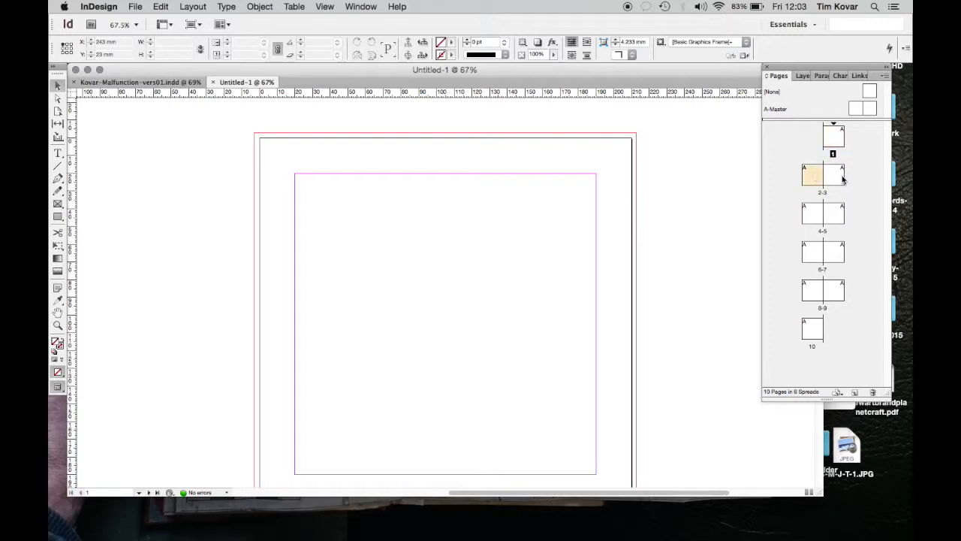
{"action": "left_click", "coordinate": [843, 179]}
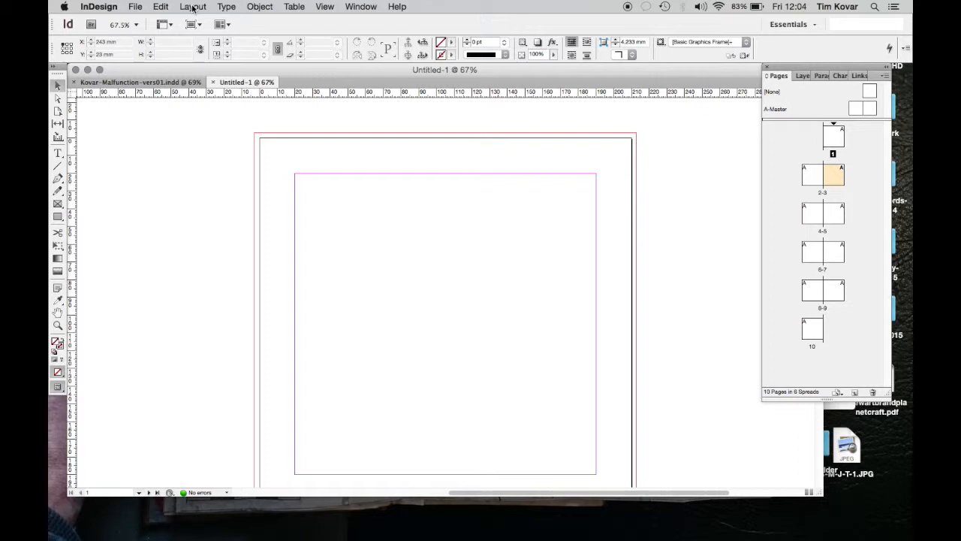
Step: Change the document's number of pages to 12 in Document Setup and check the page thumbnails
{"action": "left_click", "coordinate": [135, 7]}
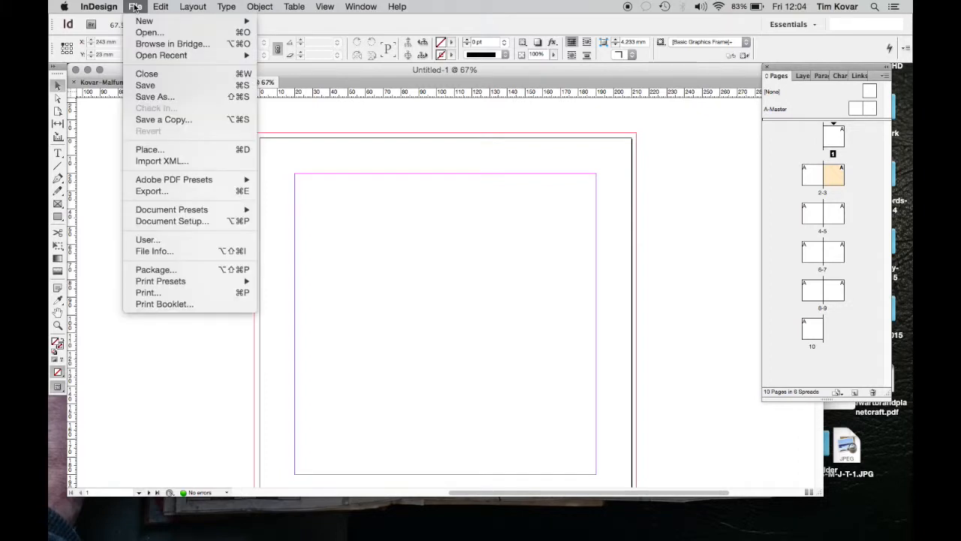
{"action": "left_click", "coordinate": [173, 221]}
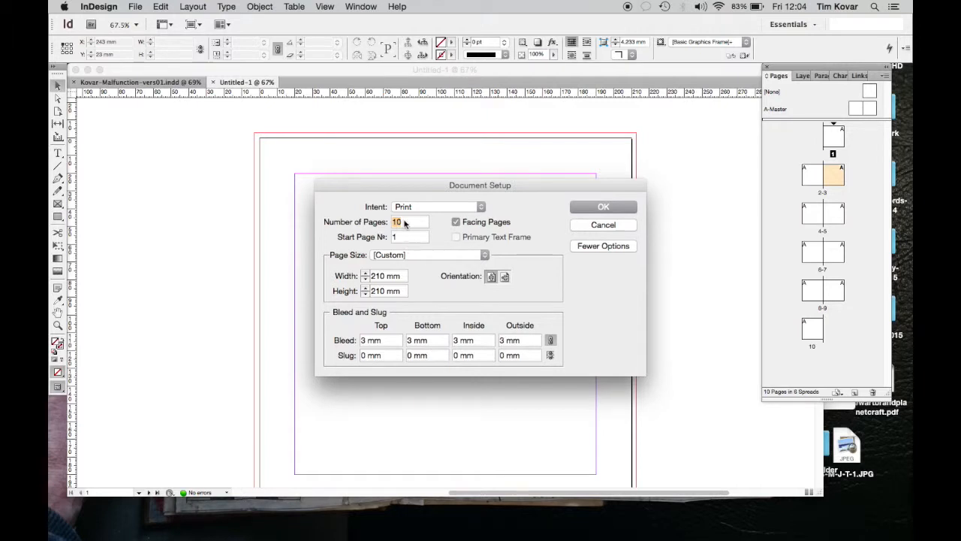
{"action": "type", "text": "12"}
{"action": "left_click", "coordinate": [606, 208]}
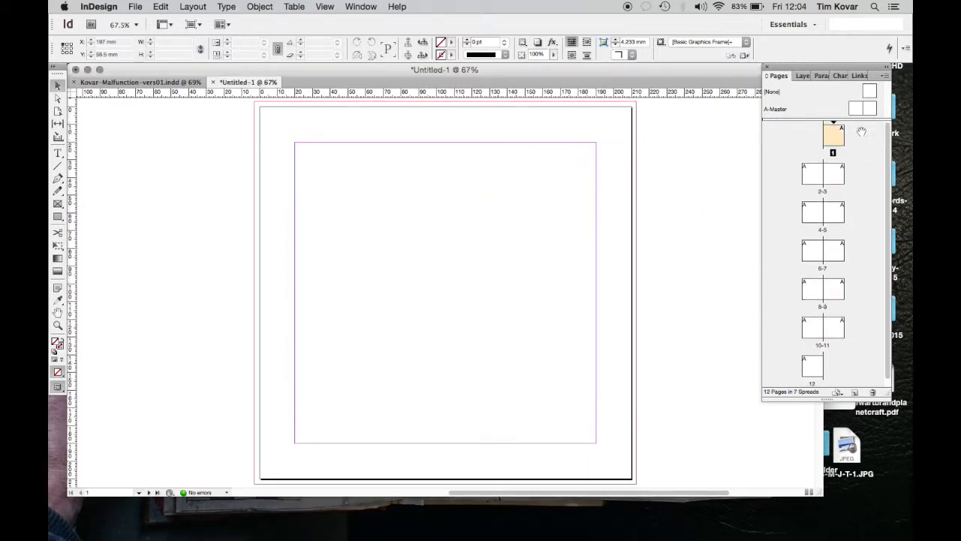
{"action": "scroll", "coordinate": [864, 300], "scroll_direction": "down", "scroll_amount": 1}
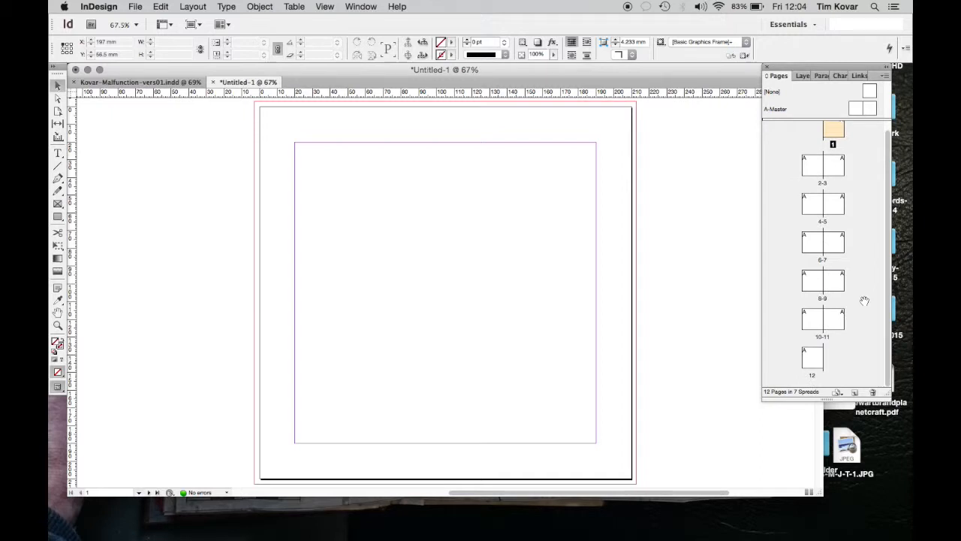
{"action": "scroll", "coordinate": [864, 300], "scroll_direction": "up", "scroll_amount": 1}
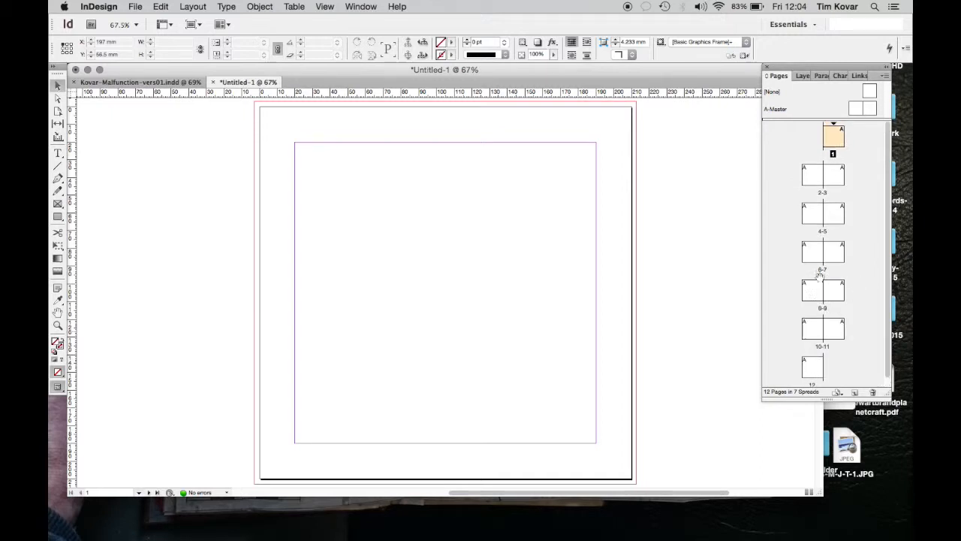